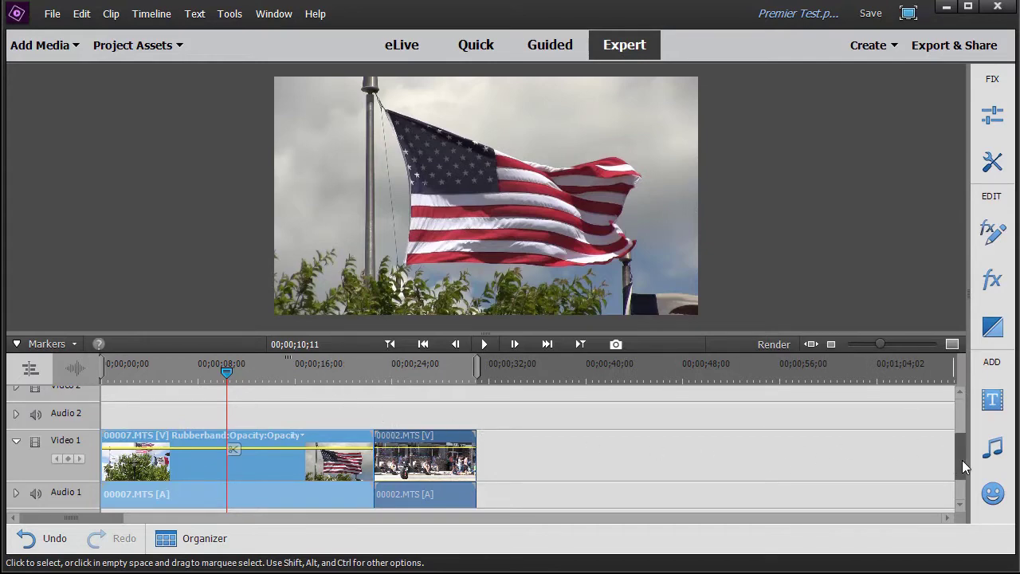
Bring up the Titles panel of templates, showing the Motion Titles - Custom category
{"action": "scroll", "coordinate": [961, 460], "scroll_direction": "down", "scroll_amount": 1}
{"action": "scroll", "coordinate": [965, 460], "scroll_direction": "up", "scroll_amount": 2}
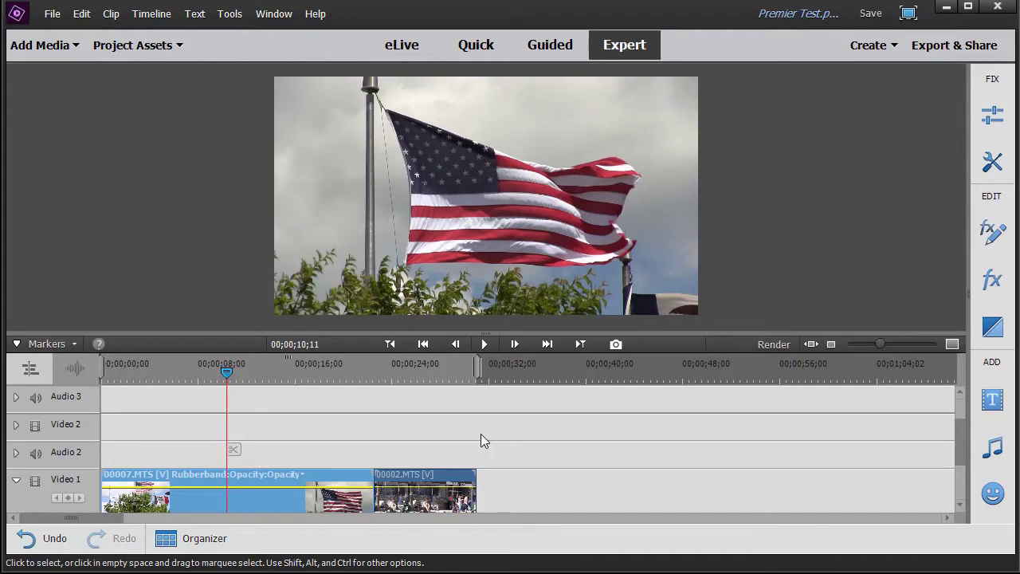
{"action": "left_click", "coordinate": [992, 401]}
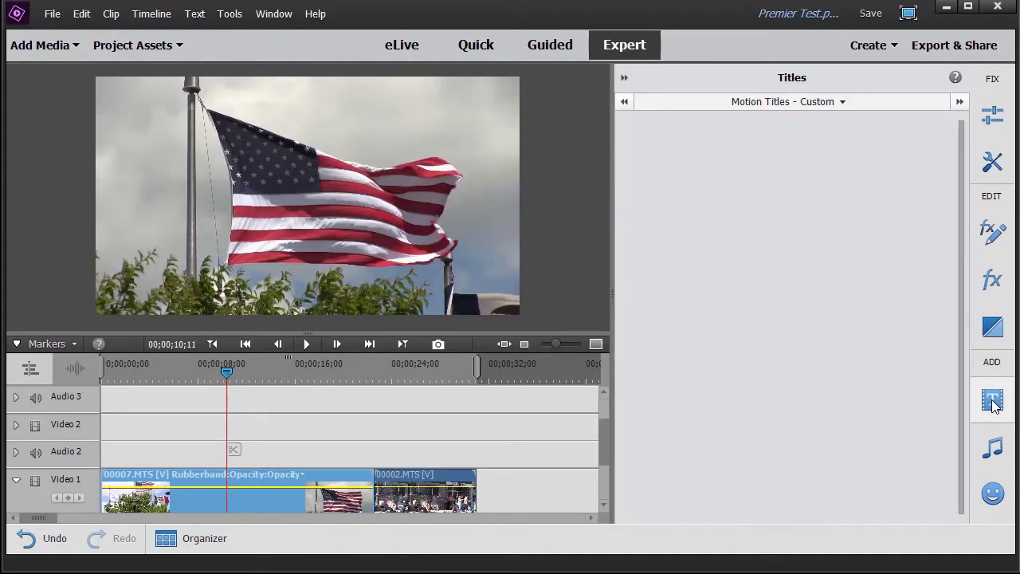
Switch the title templates to Classic Titles > General, then collapse the Titles panel
{"action": "left_click", "coordinate": [840, 102]}
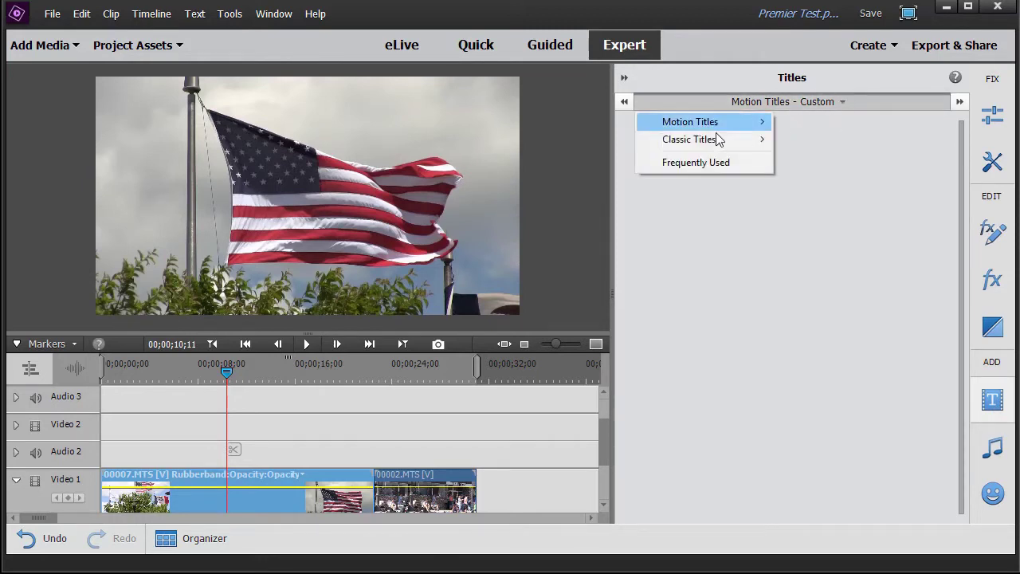
{"action": "mouse_move", "coordinate": [704, 141]}
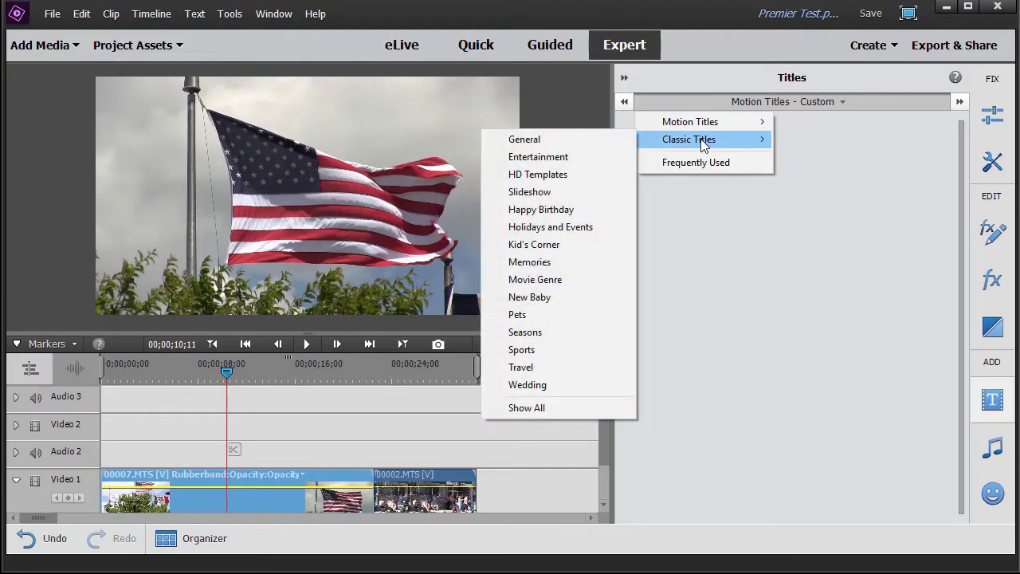
{"action": "left_click", "coordinate": [548, 139]}
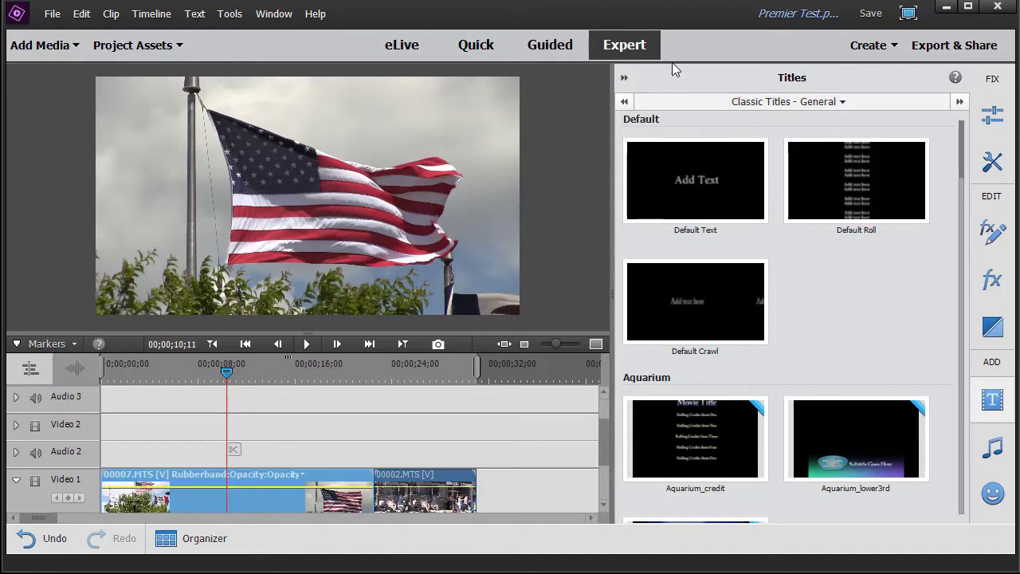
{"action": "left_click", "coordinate": [625, 77]}
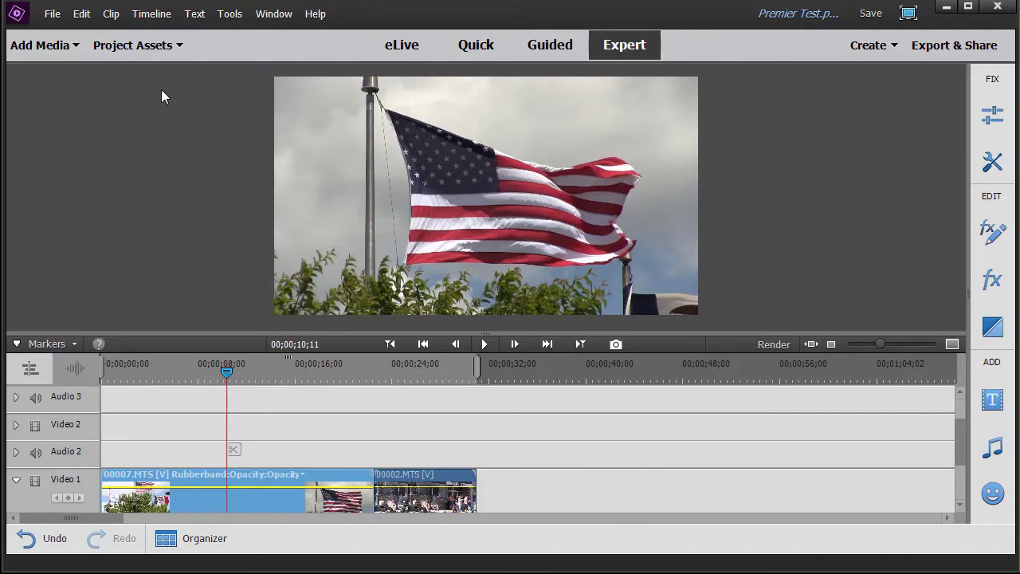
Add a Default Text title over the flag clip from Text > New Text
{"action": "left_click", "coordinate": [197, 15]}
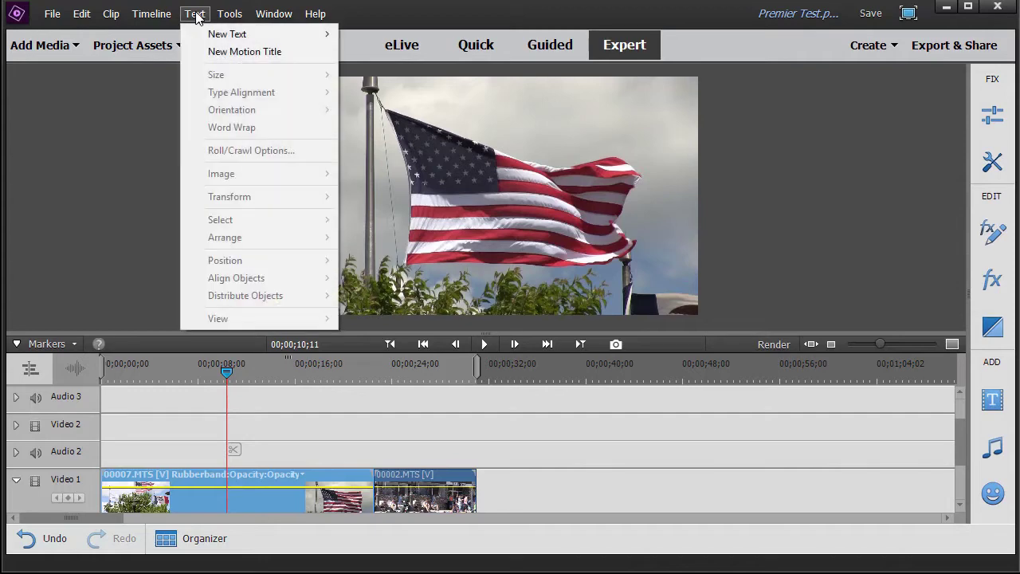
{"action": "mouse_move", "coordinate": [217, 36]}
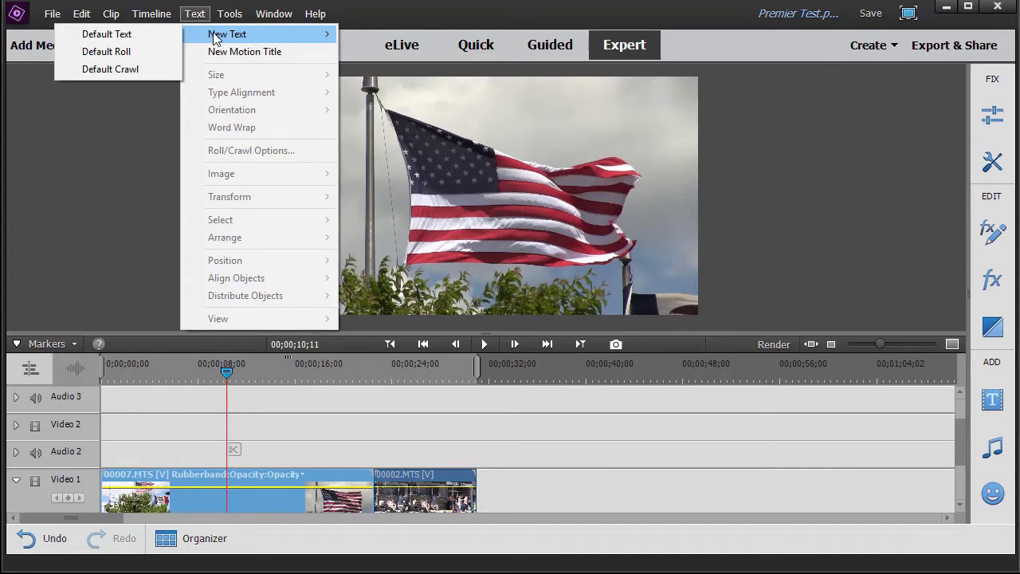
{"action": "left_click", "coordinate": [148, 40]}
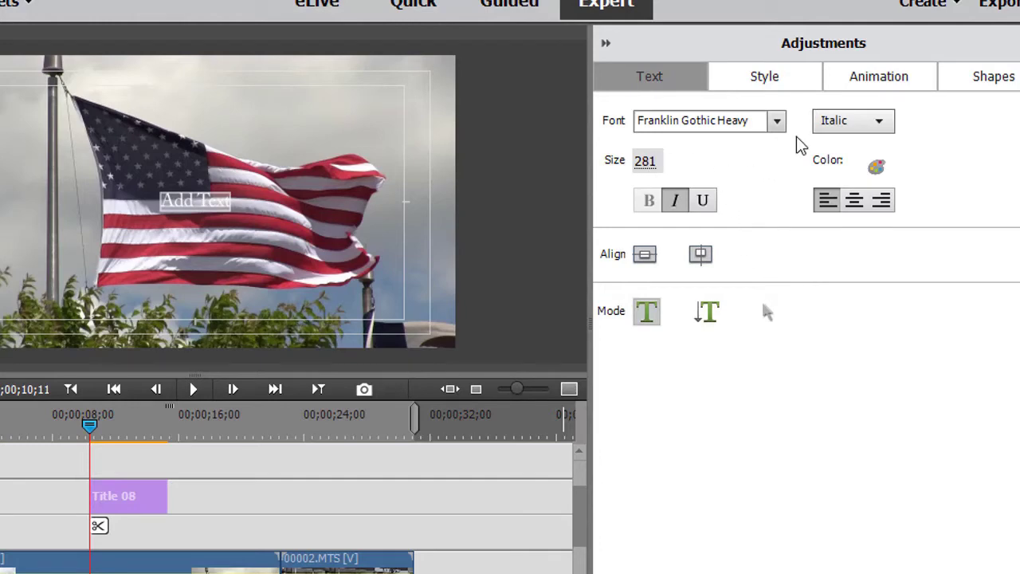
Try the Forte font, then start editing the Add Text placeholder in the monitor
{"action": "left_click", "coordinate": [777, 122]}
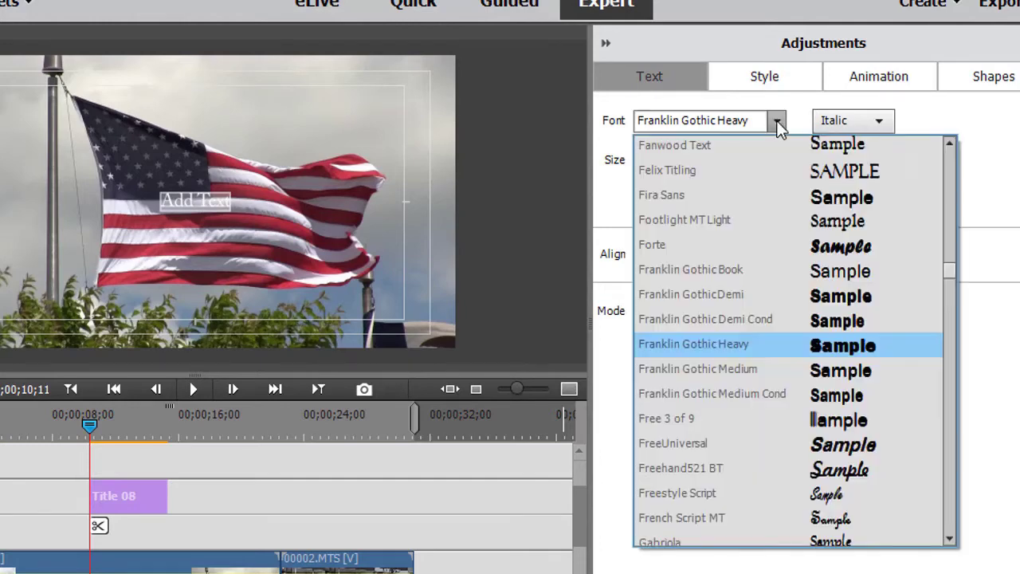
{"action": "left_click", "coordinate": [821, 249]}
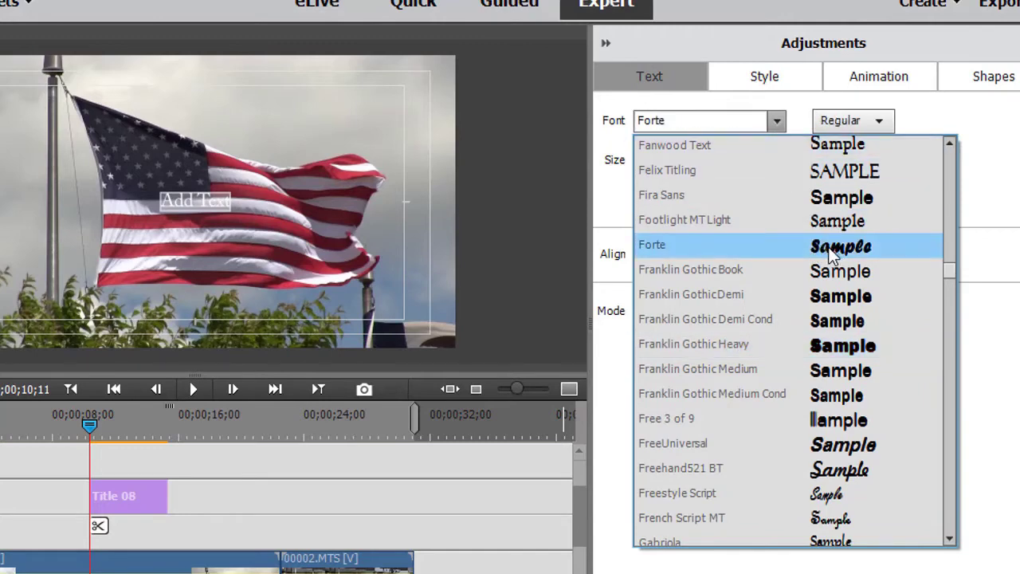
{"action": "left_click", "coordinate": [835, 253]}
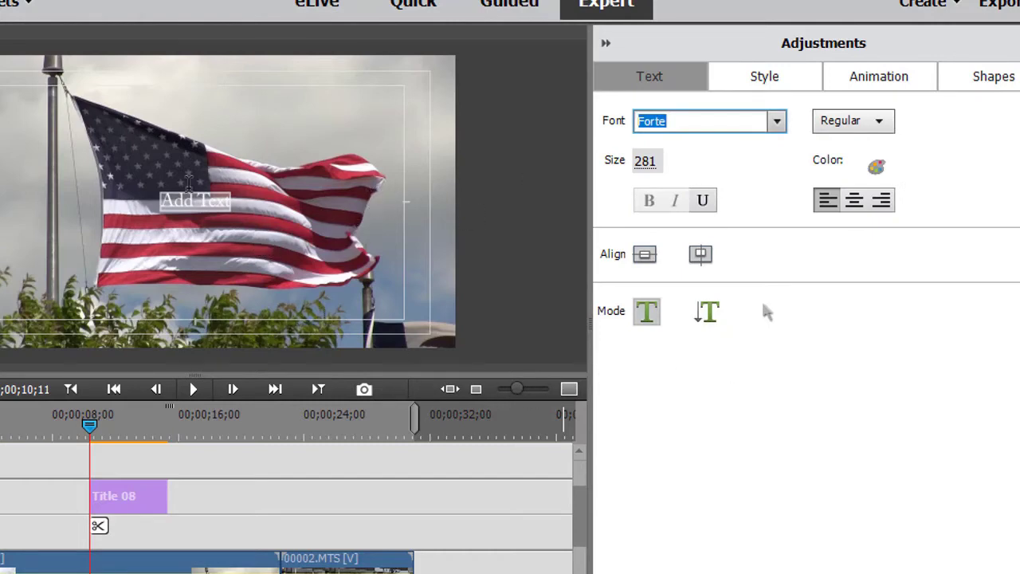
{"action": "left_click", "coordinate": [192, 202]}
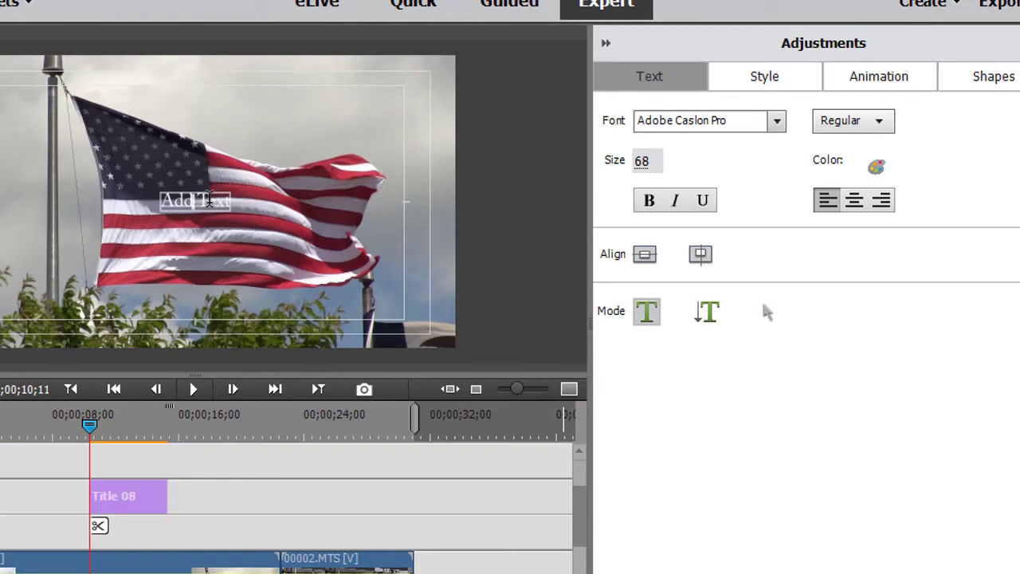
Replace the Add Text placeholder with 'American Flag' and select the new text
{"action": "double_click", "coordinate": [196, 192]}
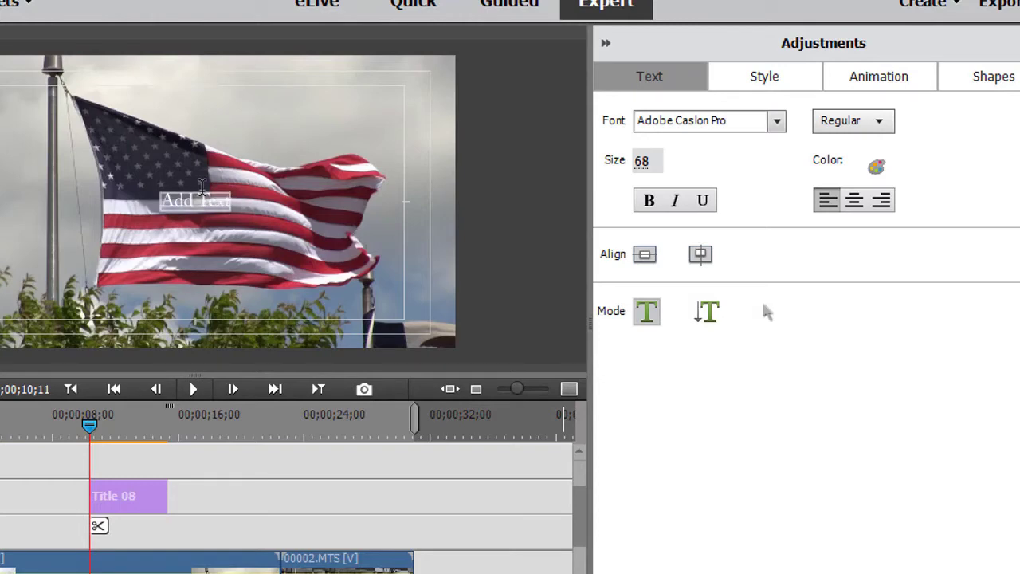
{"action": "type", "text": "Ameri"}
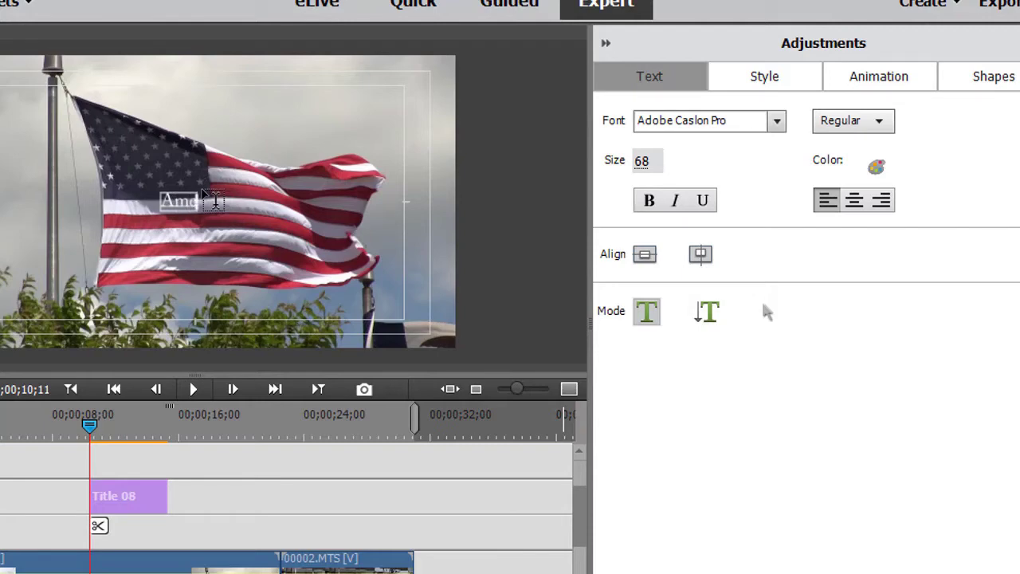
{"action": "type", "text": "can Flag"}
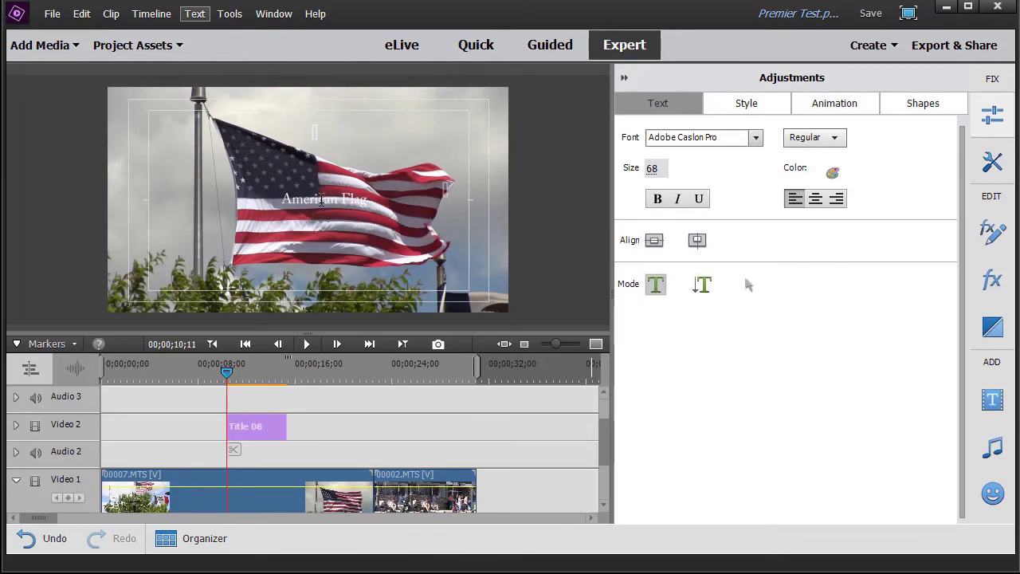
{"action": "triple_click", "coordinate": [321, 200]}
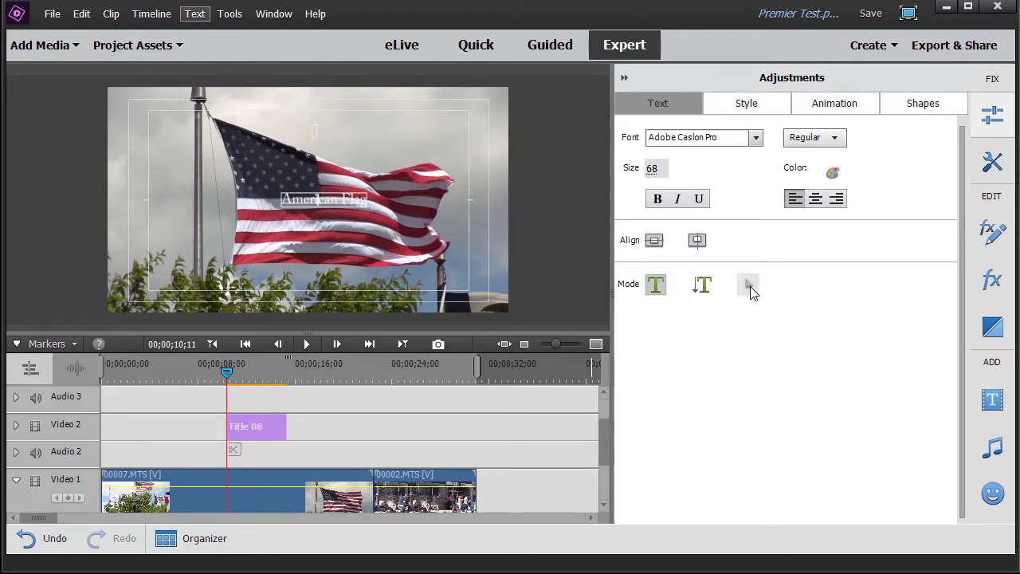
Switch to object mode and drag the American Flag title up near the frame top
{"action": "left_click", "coordinate": [749, 288]}
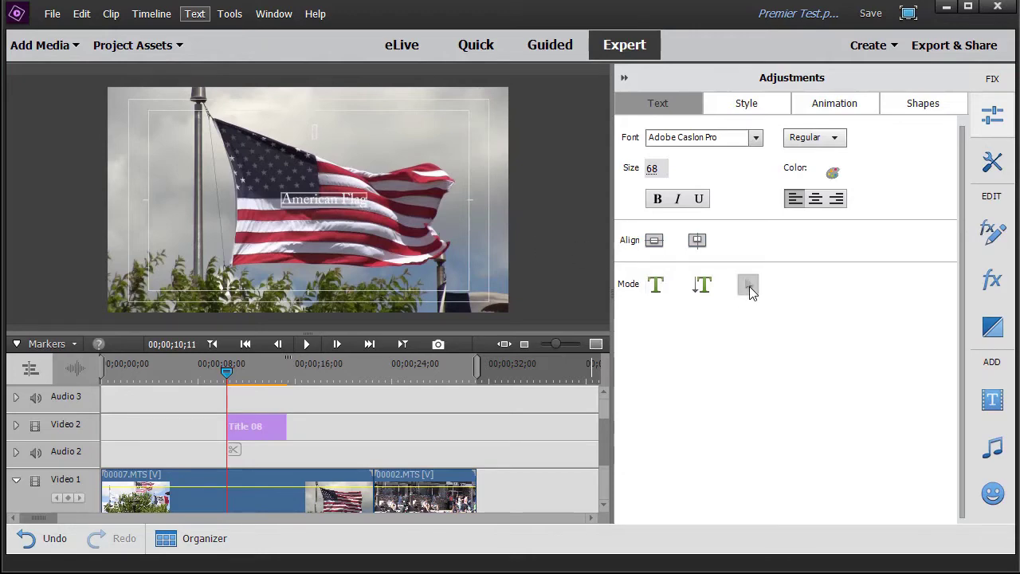
{"action": "left_click_drag", "start_coordinate": [321, 206], "coordinate": [365, 138]}
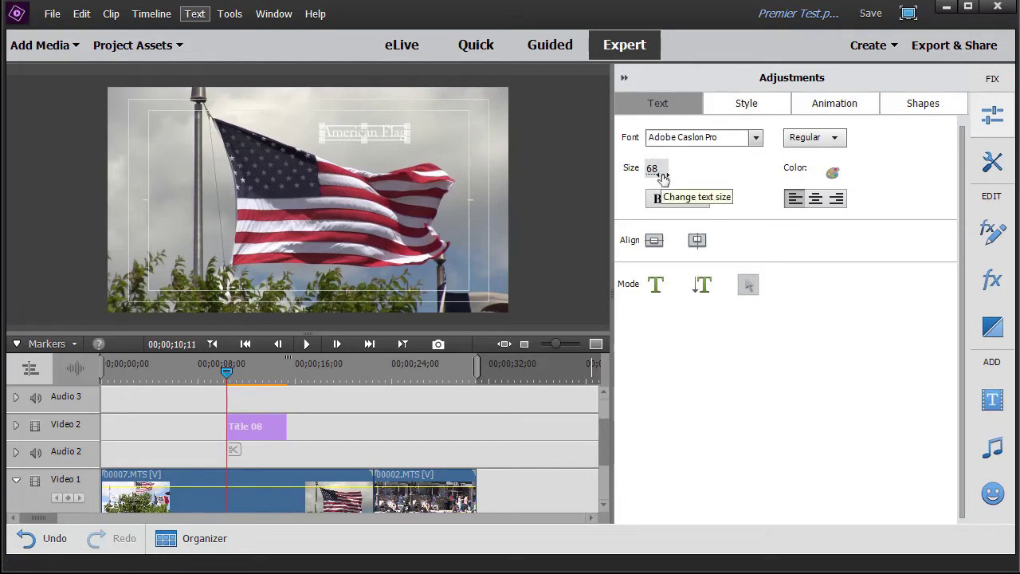
Set the title size to 90, enlarge it to 157, and shift it left near the top
{"action": "left_click_drag", "start_coordinate": [661, 169], "coordinate": [655, 169]}
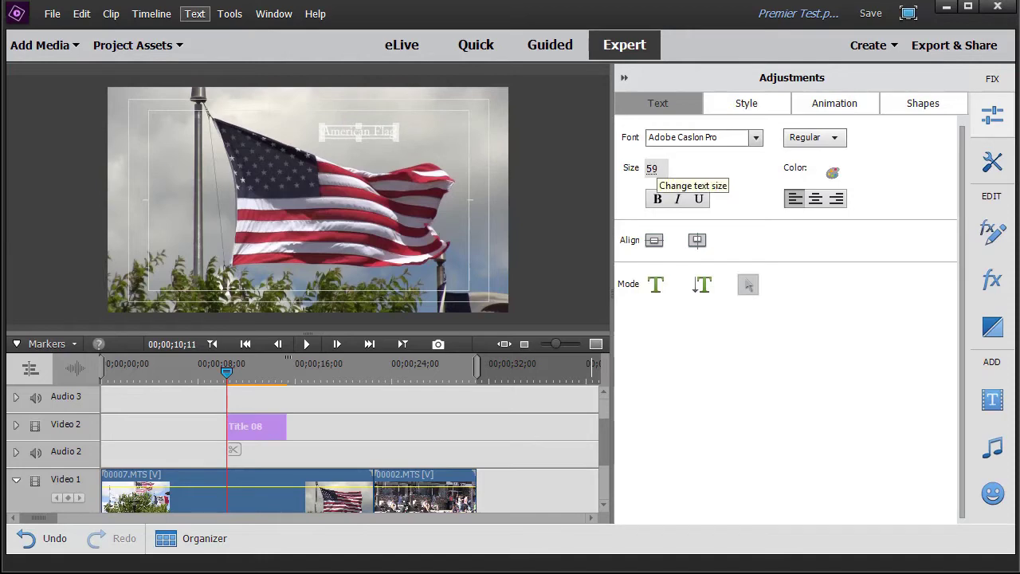
{"action": "left_click", "coordinate": [655, 168]}
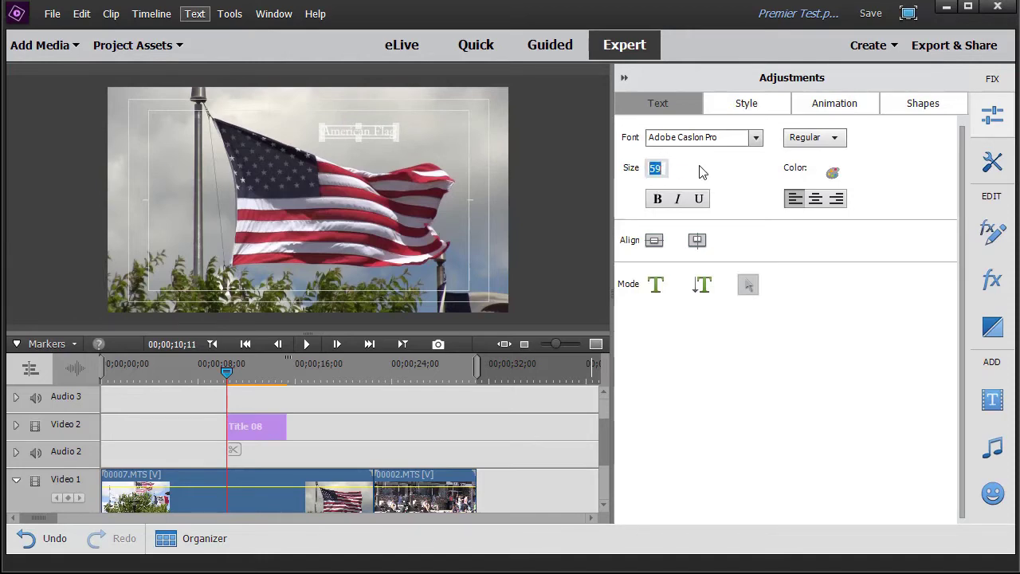
{"action": "type", "text": "90"}
{"action": "key", "text": "Return"}
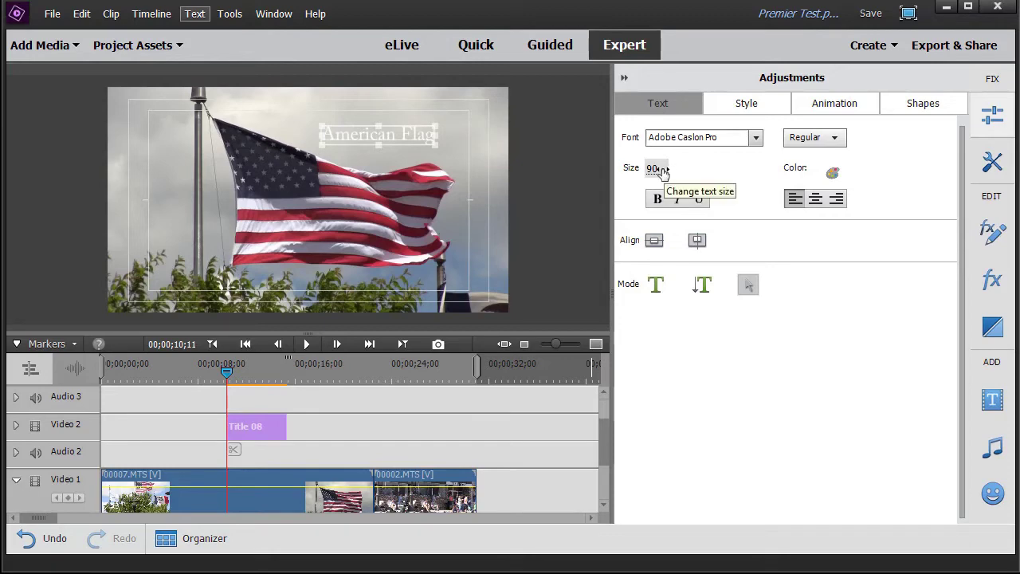
{"action": "left_click_drag", "start_coordinate": [661, 173], "coordinate": [717, 167]}
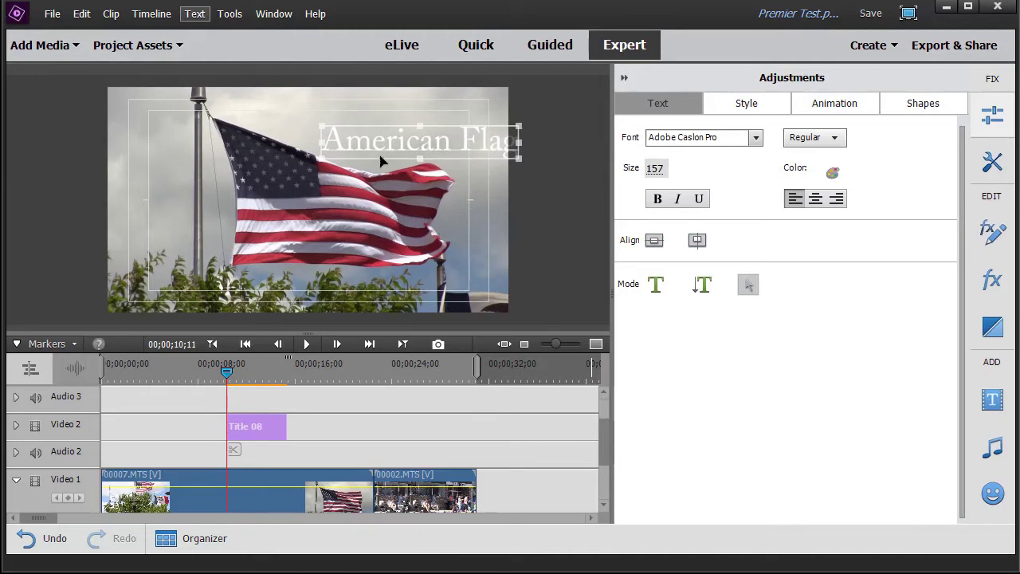
{"action": "left_click_drag", "start_coordinate": [378, 164], "coordinate": [333, 152]}
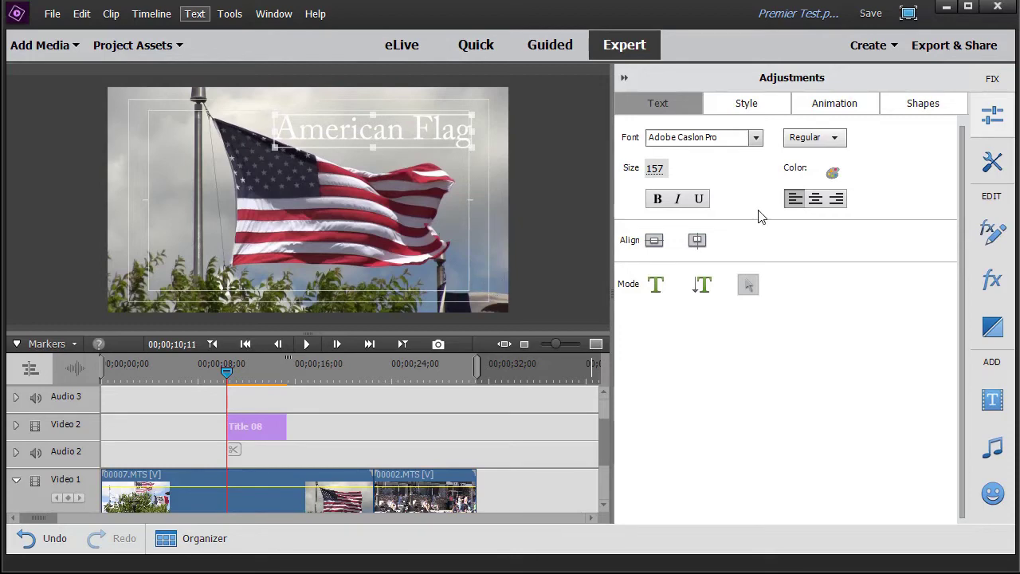
Change the title font to Tw Cen MT and make it bold
{"action": "left_click", "coordinate": [754, 140]}
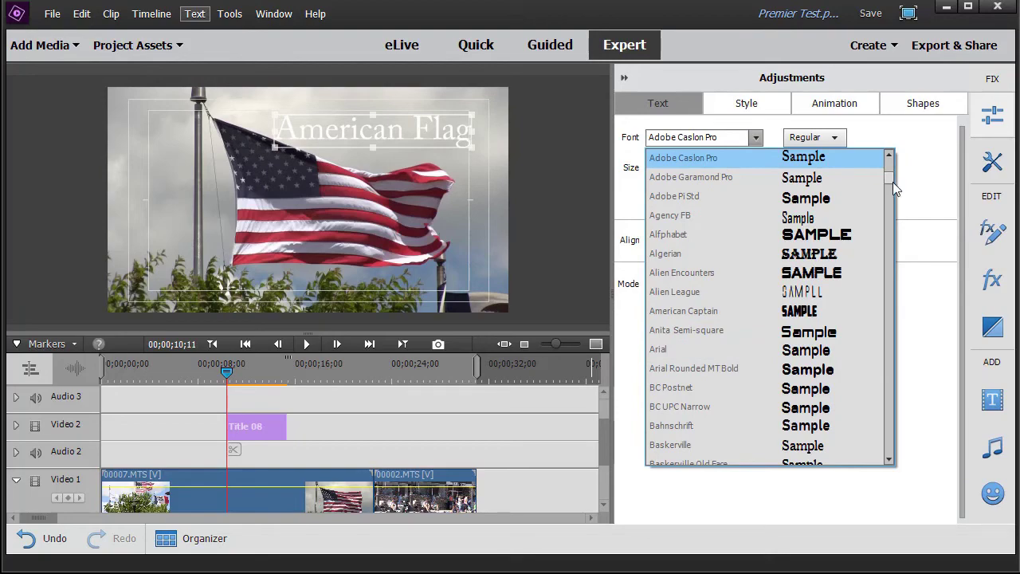
{"action": "left_click_drag", "start_coordinate": [893, 189], "coordinate": [891, 405]}
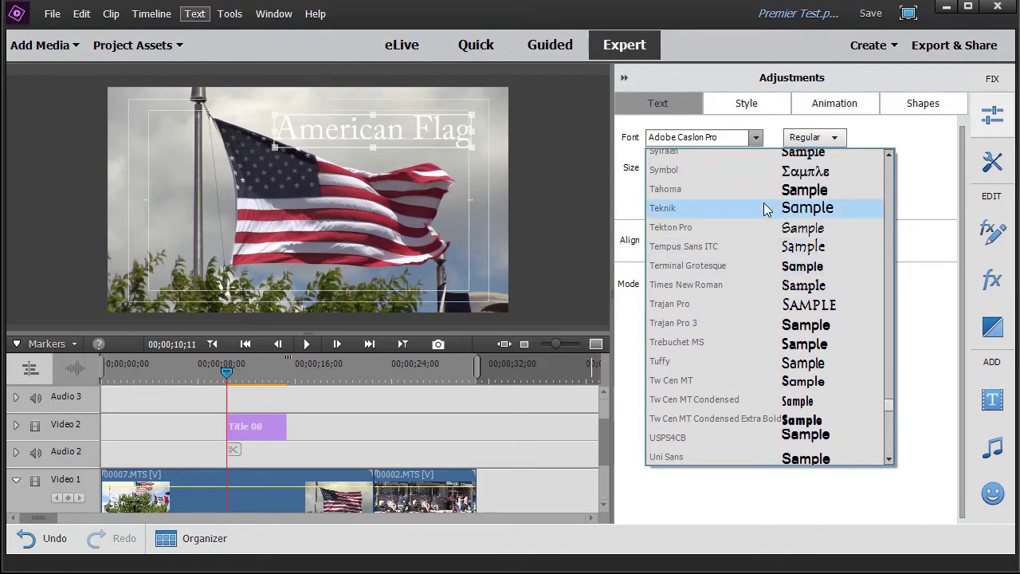
{"action": "left_click", "coordinate": [804, 383]}
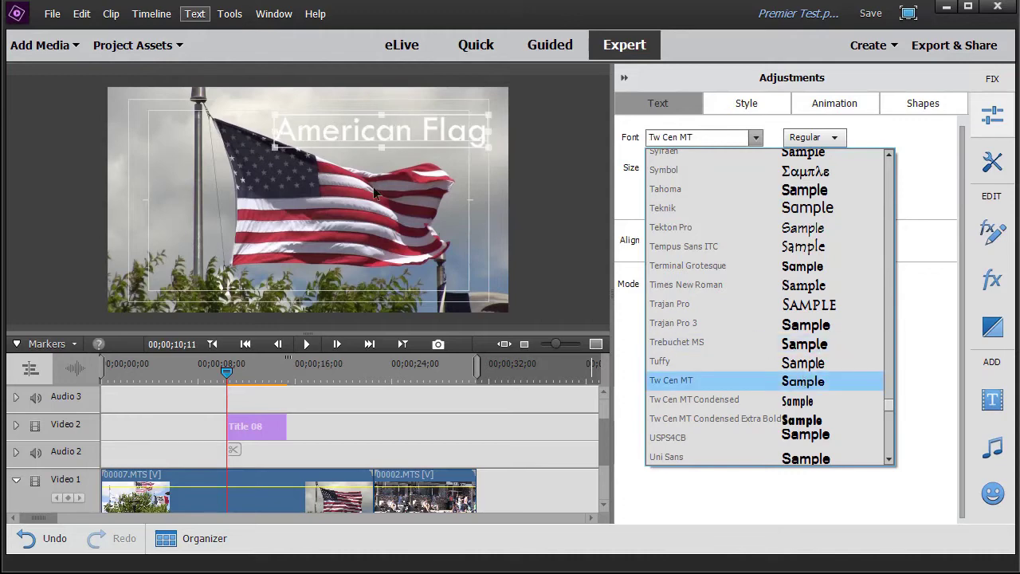
{"action": "left_click", "coordinate": [944, 167]}
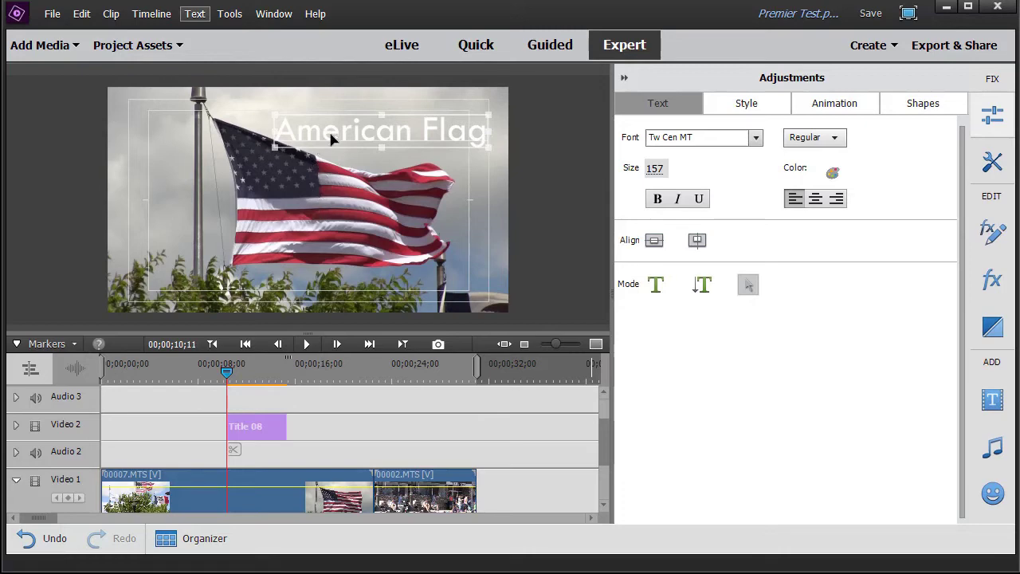
{"action": "left_click", "coordinate": [660, 201]}
Add italic and underline, remove bold, and set the Tw Cen MT style to Regular
{"action": "left_click", "coordinate": [677, 203]}
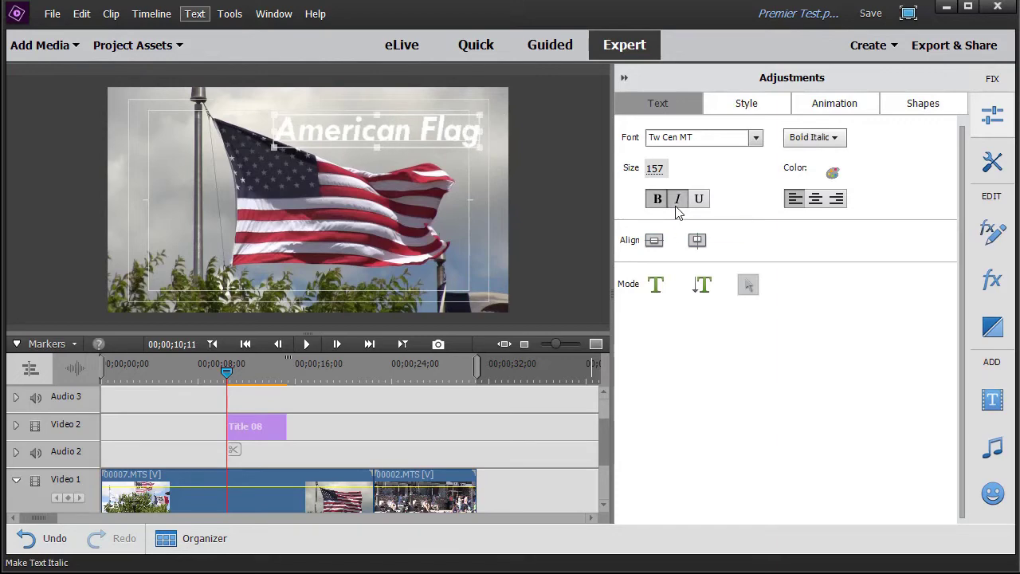
{"action": "left_click", "coordinate": [700, 204]}
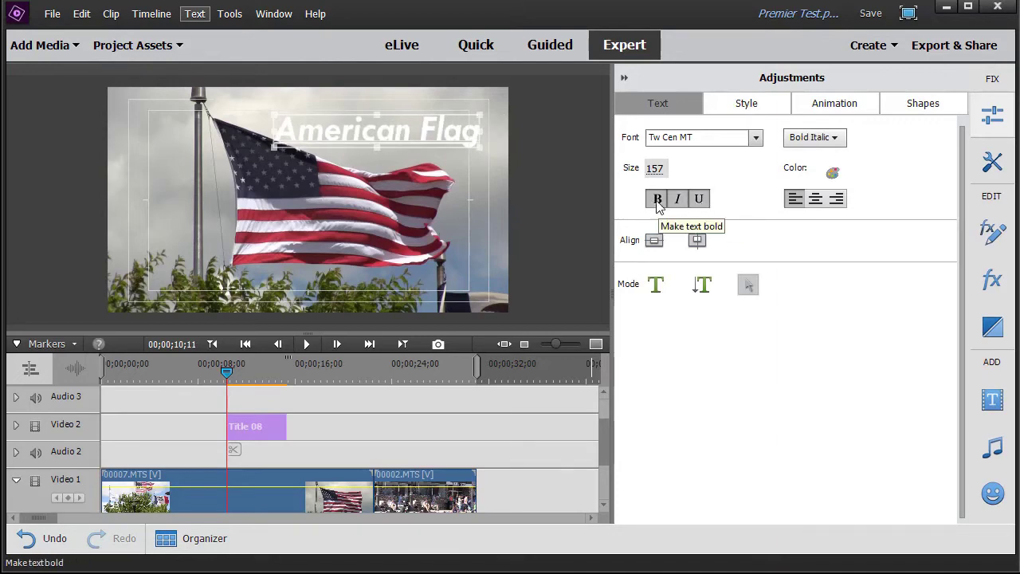
{"action": "left_click", "coordinate": [658, 202]}
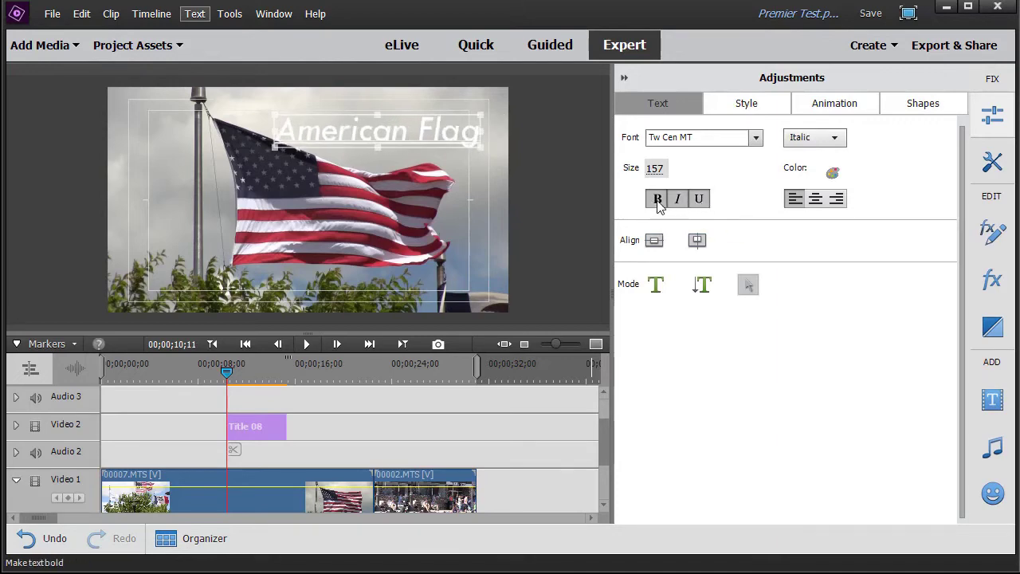
{"action": "left_click", "coordinate": [835, 140]}
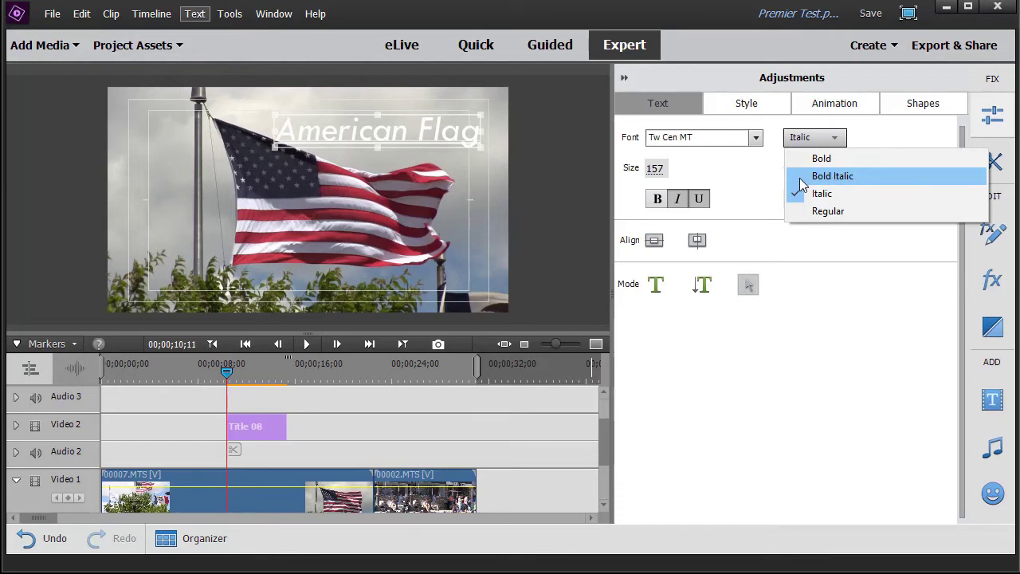
{"action": "left_click", "coordinate": [795, 211]}
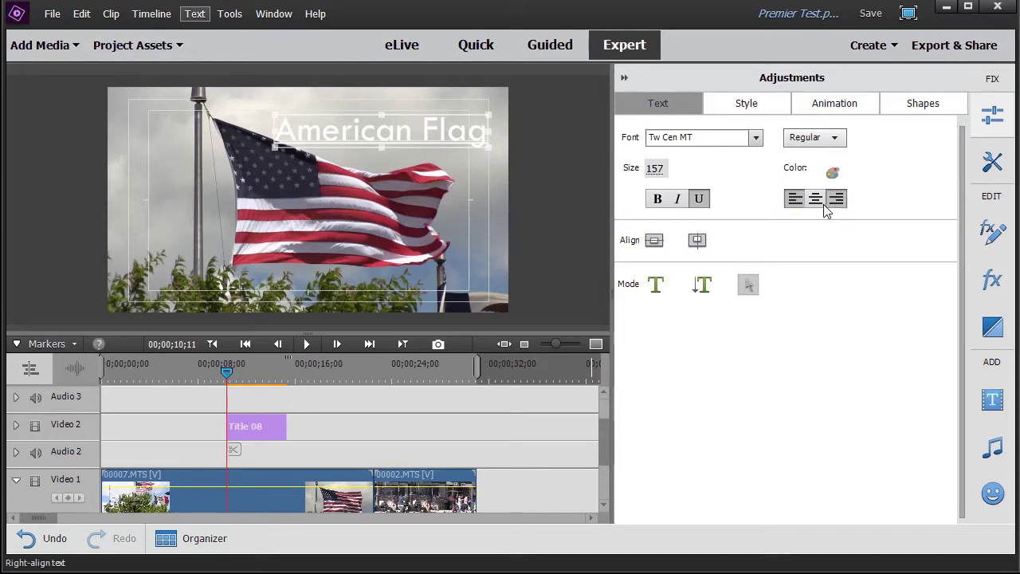
Centre the title horizontally and vertically, then drag it up and right beside the flagpole
{"action": "left_click", "coordinate": [653, 241]}
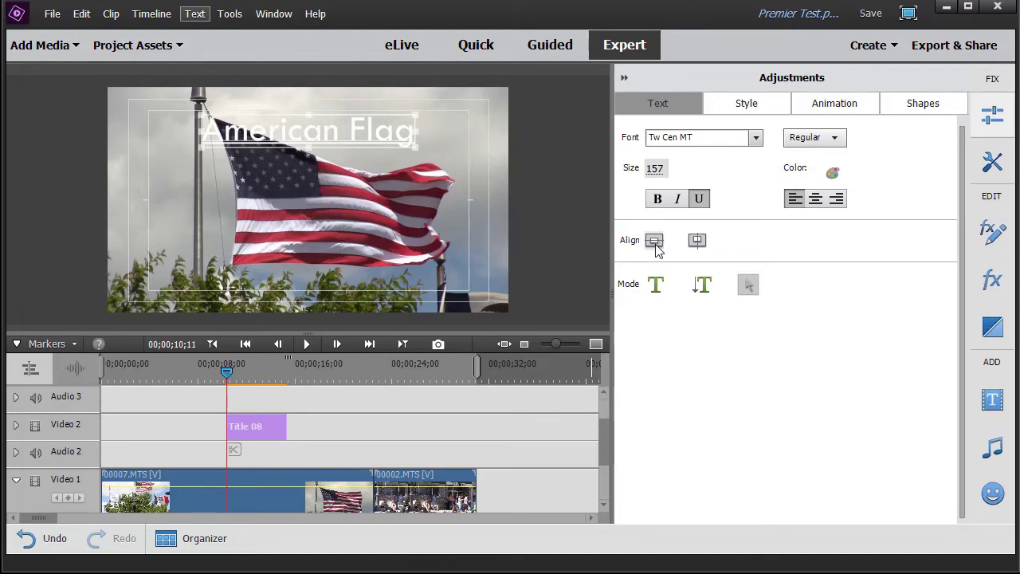
{"action": "left_click", "coordinate": [698, 241]}
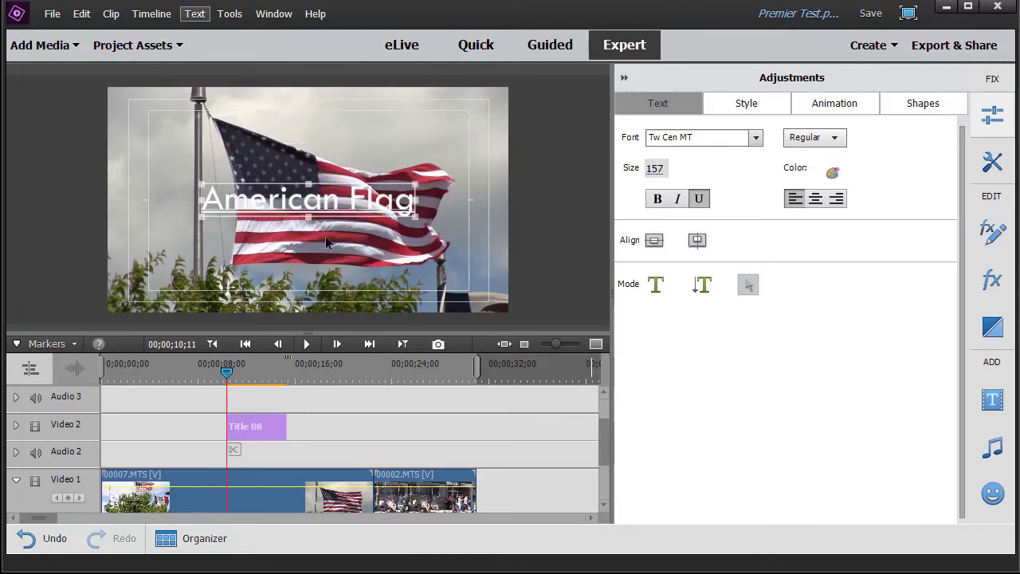
{"action": "left_click_drag", "start_coordinate": [297, 219], "coordinate": [343, 153]}
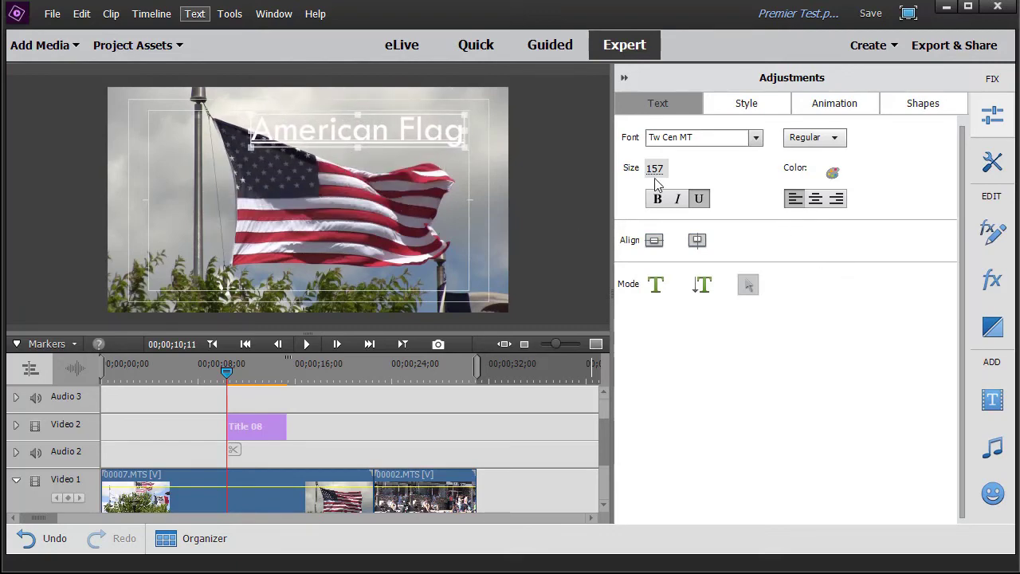
{"action": "left_click", "coordinate": [833, 174]}
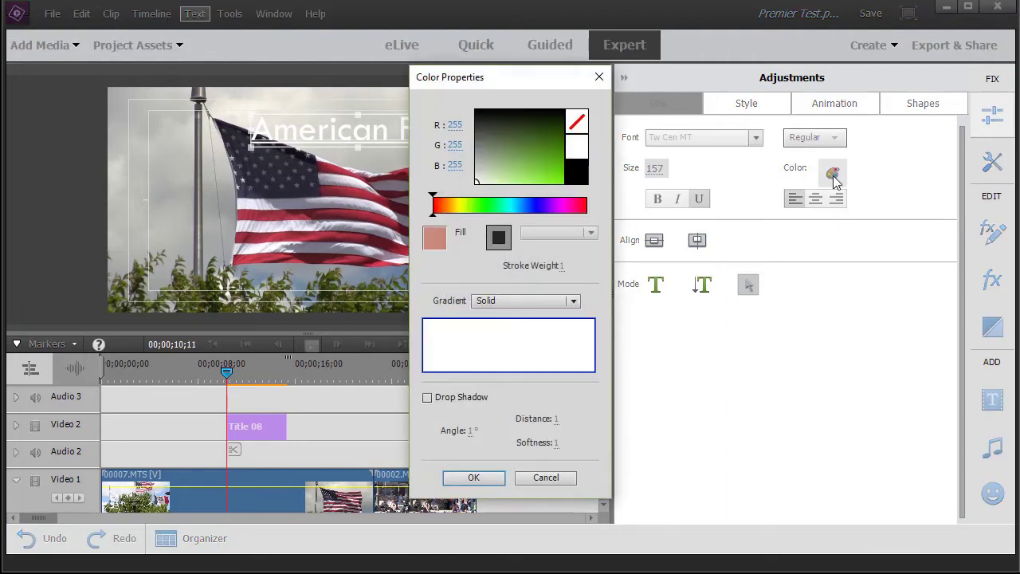
Move the Color Properties dialog off the preview and pick deep red RGB 207, 39, 56
{"action": "left_click_drag", "start_coordinate": [490, 78], "coordinate": [614, 81]}
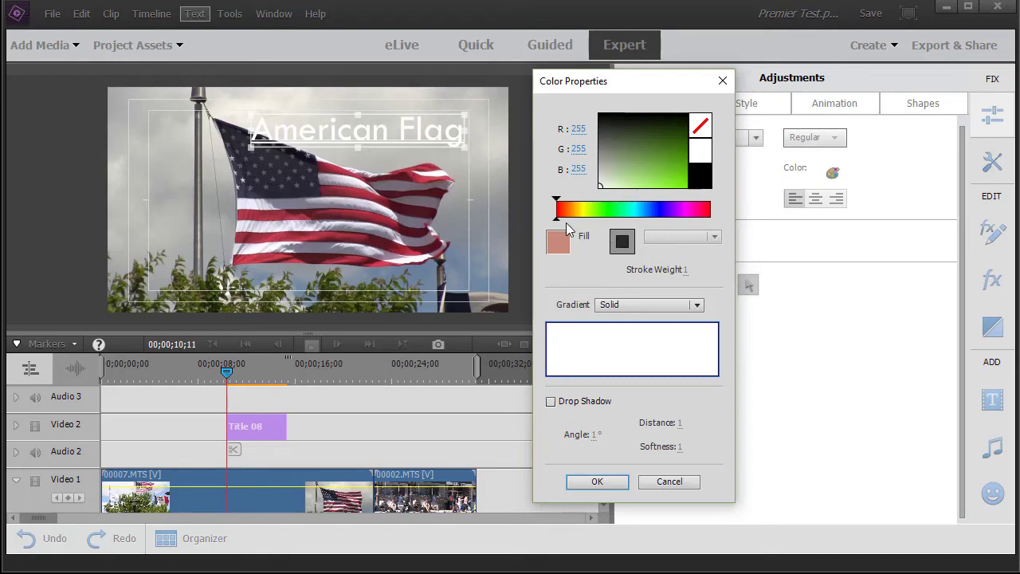
{"action": "left_click_drag", "start_coordinate": [556, 223], "coordinate": [709, 237]}
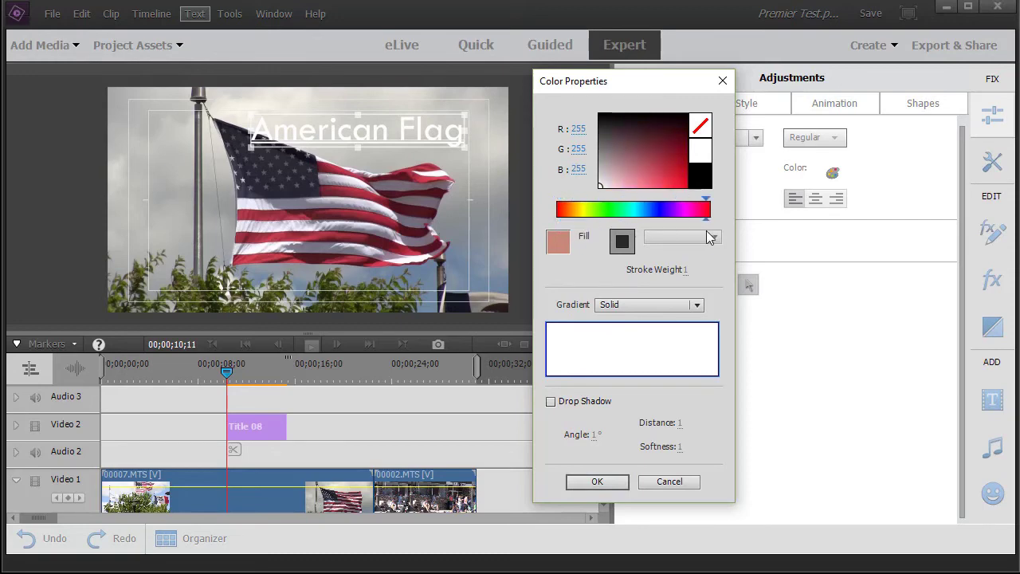
{"action": "left_click", "coordinate": [670, 174]}
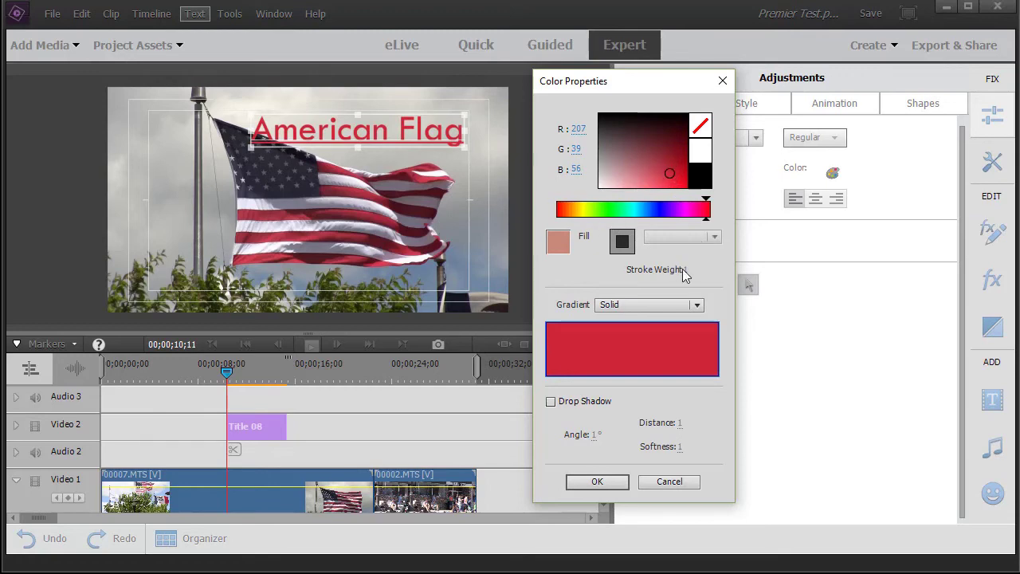
Enable Drop Shadow on the title and set the shadow angle to about 118.5°
{"action": "left_click", "coordinate": [553, 414]}
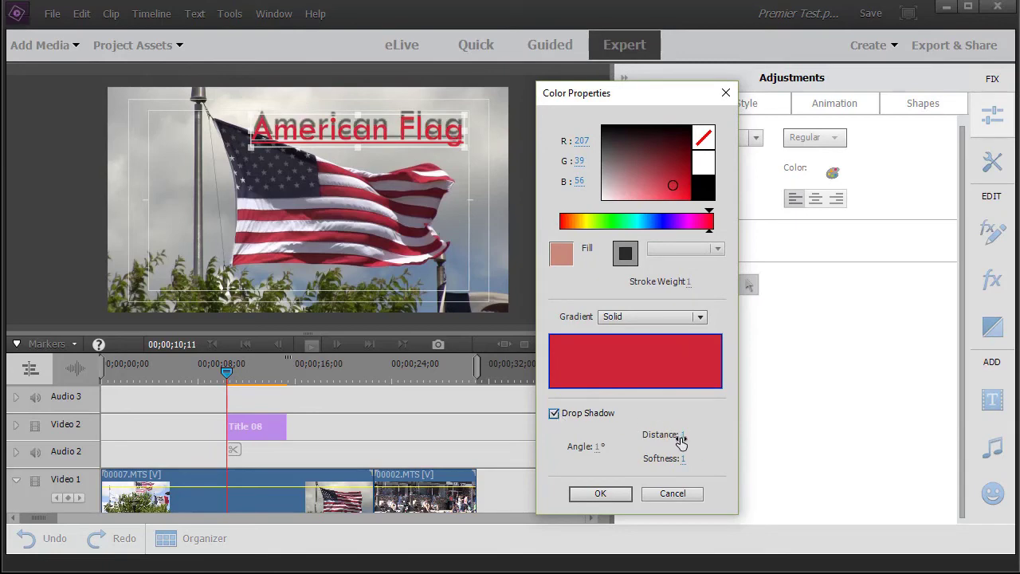
{"action": "mouse_move", "coordinate": [683, 437]}
{"action": "left_mouse_down"}
{"action": "mouse_move", "coordinate": [707, 435]}
{"action": "mouse_move", "coordinate": [677, 435]}
{"action": "mouse_move", "coordinate": [692, 442]}
{"action": "left_mouse_up"}
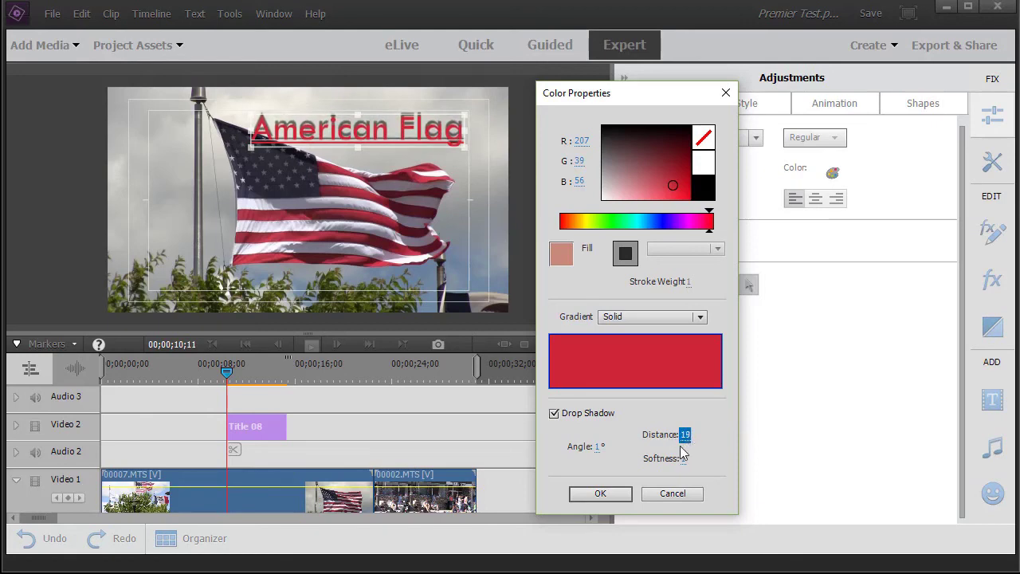
{"action": "left_click", "coordinate": [598, 447]}
{"action": "left_click_drag", "start_coordinate": [599, 447], "coordinate": [605, 448]}
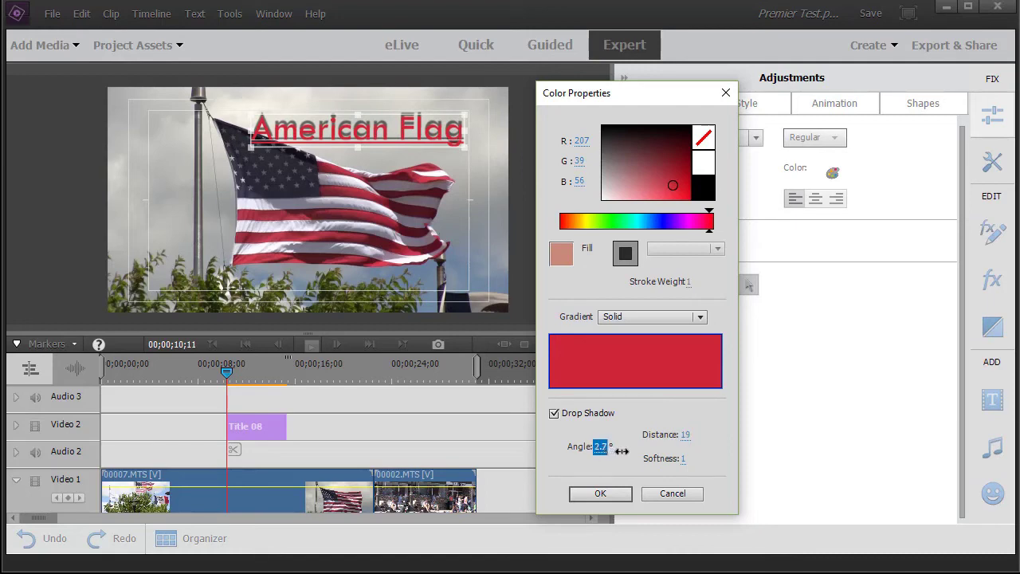
{"action": "type", "text": "210"}
{"action": "left_click", "coordinate": [594, 448]}
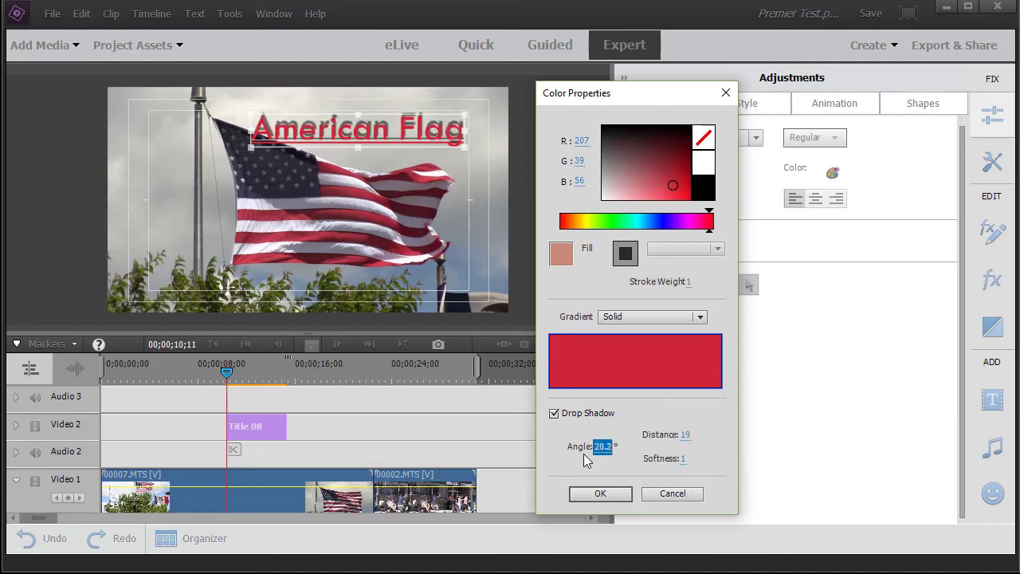
{"action": "type", "text": "202"}
{"action": "left_click_drag", "start_coordinate": [622, 446], "coordinate": [710, 460]}
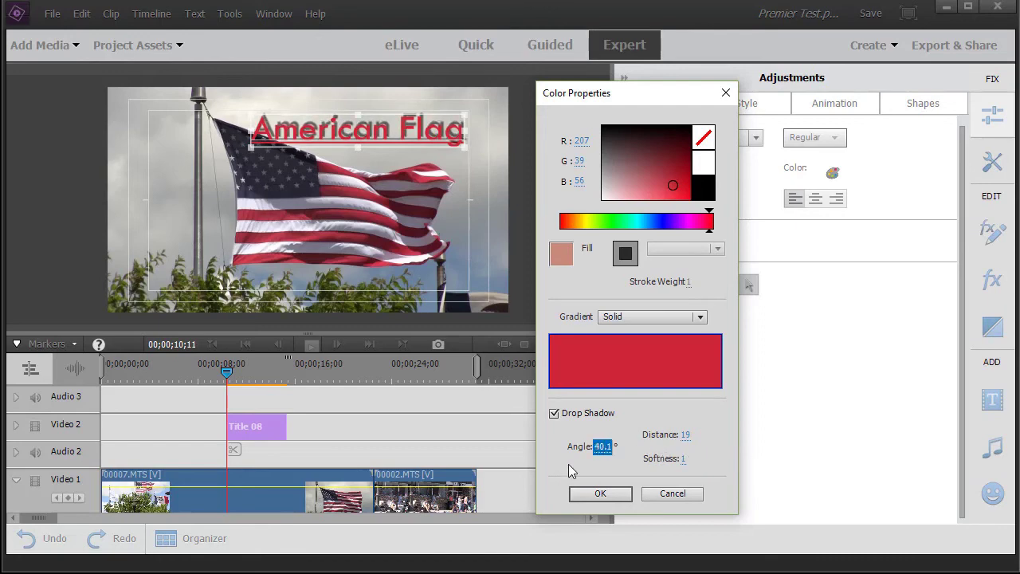
{"action": "left_click_drag", "start_coordinate": [600, 448], "coordinate": [852, 446]}
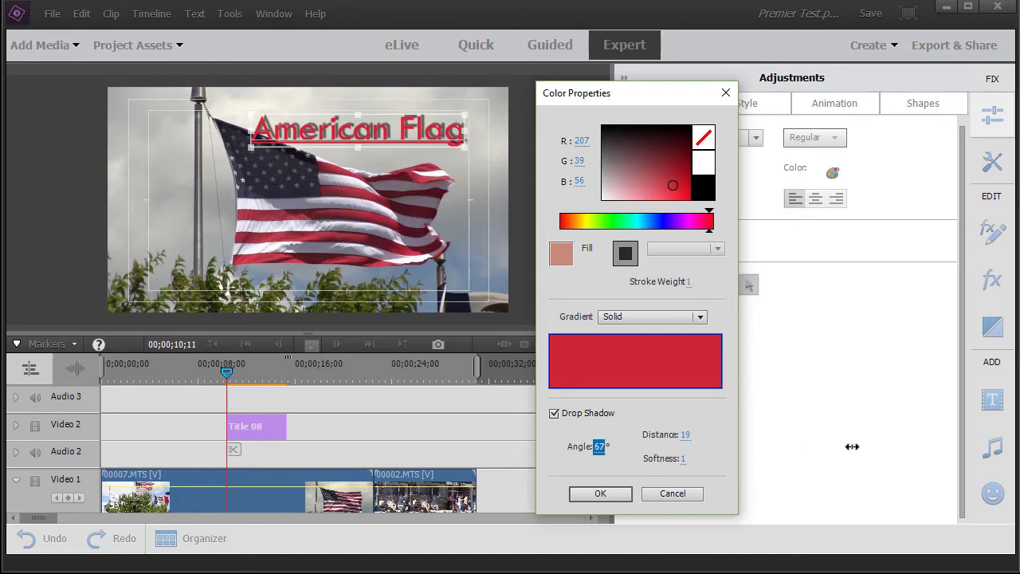
{"action": "left_click_drag", "start_coordinate": [601, 446], "coordinate": [849, 464]}
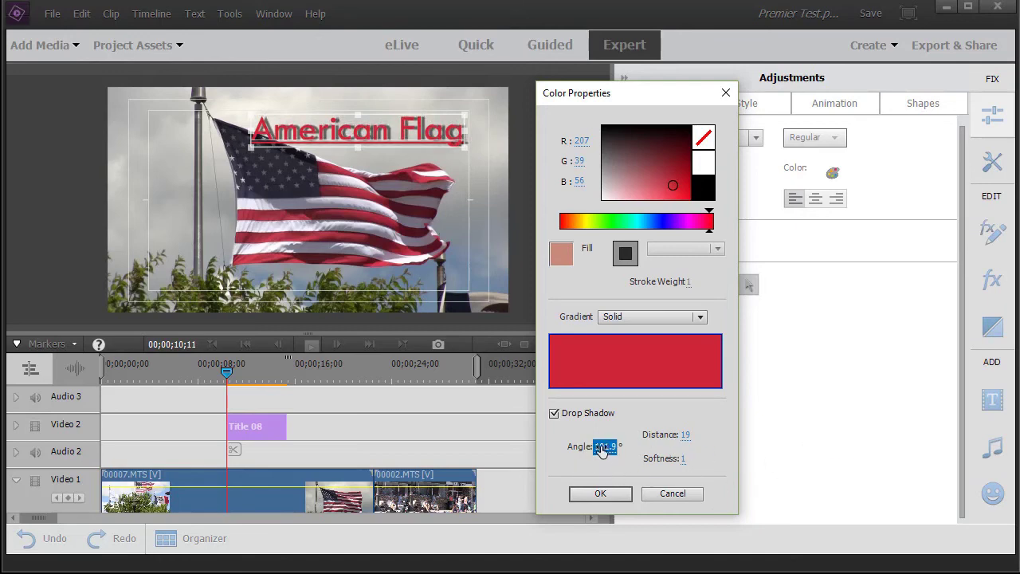
{"action": "left_click_drag", "start_coordinate": [603, 448], "coordinate": [734, 444]}
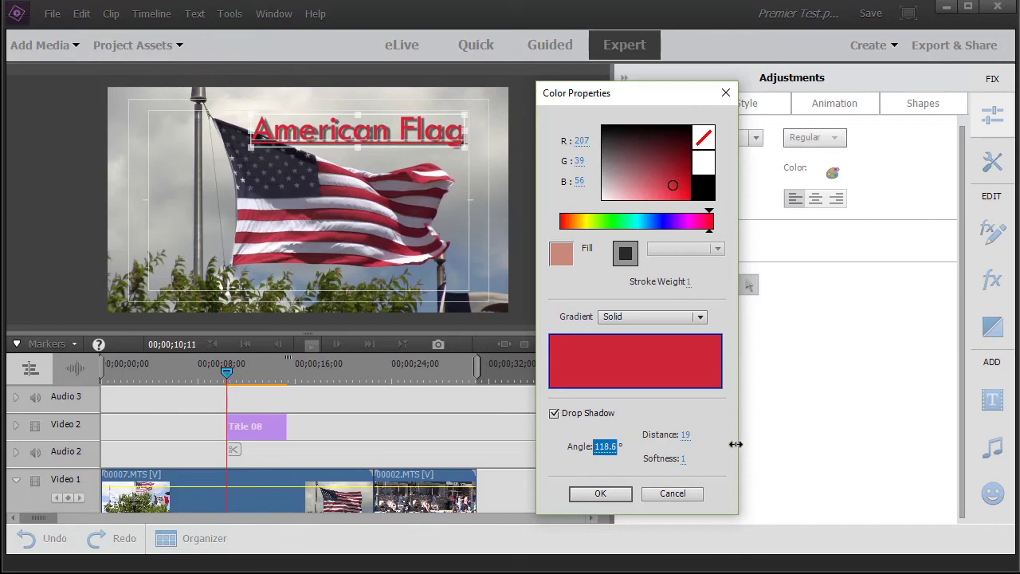
Set the shadow distance to 10 and apply the colour and shadow settings
{"action": "left_click", "coordinate": [685, 435]}
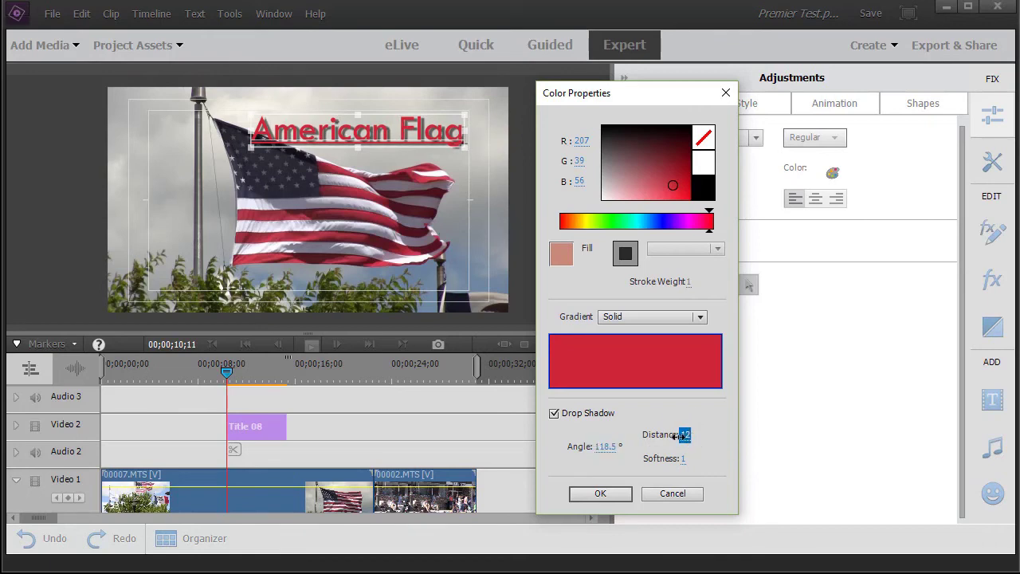
{"action": "key", "text": "Down"}
{"action": "key", "text": "Down"}
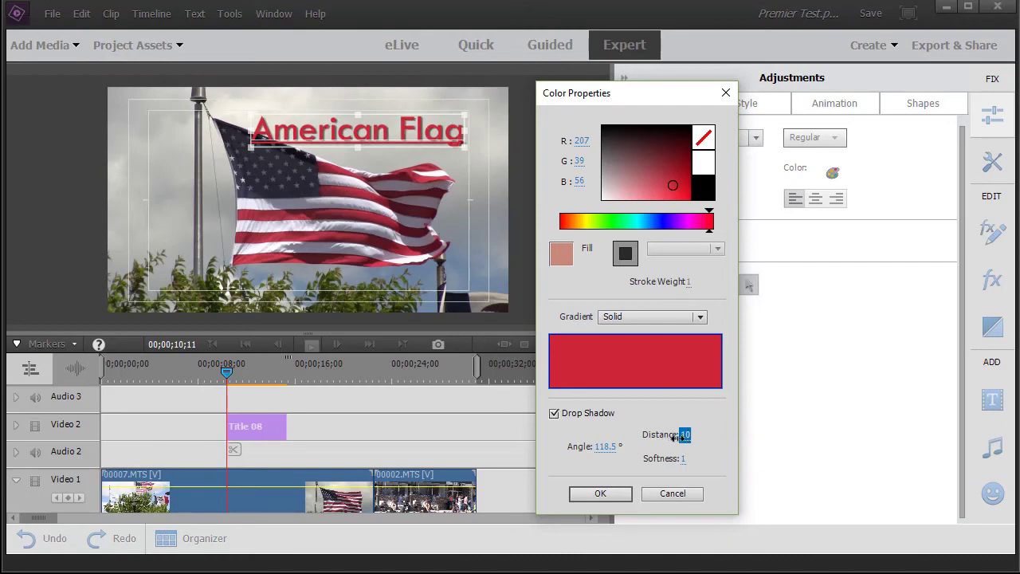
{"action": "key", "text": "Down"}
{"action": "key", "text": "Up"}
{"action": "key", "text": "Return"}
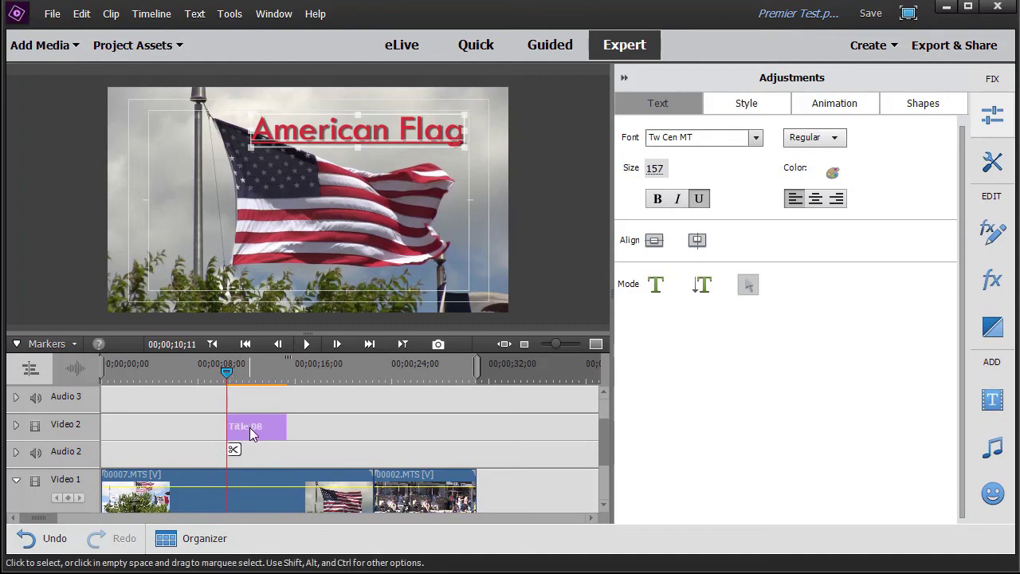
Move the Title 08 clip about 8 seconds later on Video 2 and extend it roughly 4 seconds
{"action": "left_click_drag", "start_coordinate": [250, 430], "coordinate": [351, 440]}
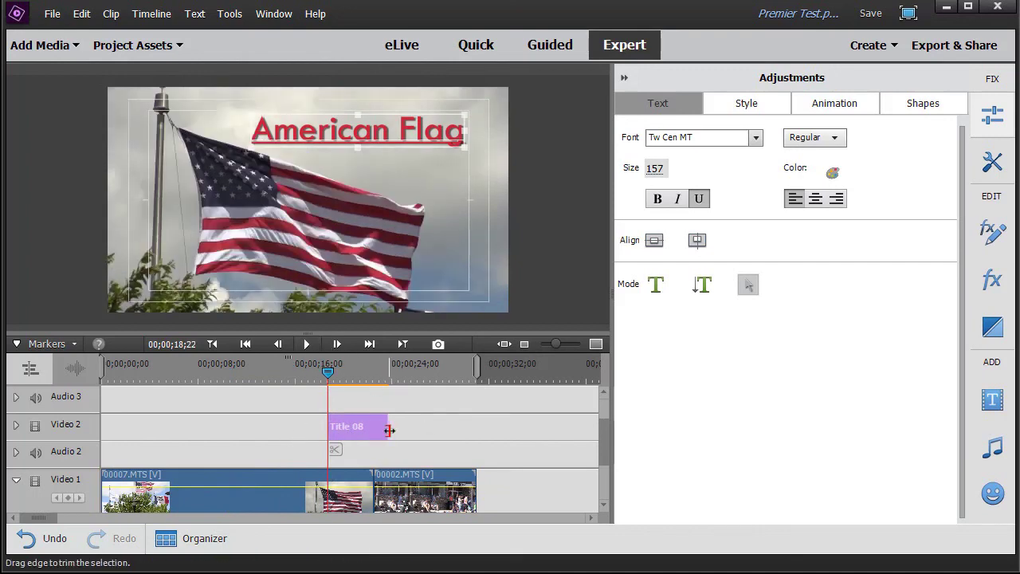
{"action": "left_click_drag", "start_coordinate": [397, 431], "coordinate": [440, 435]}
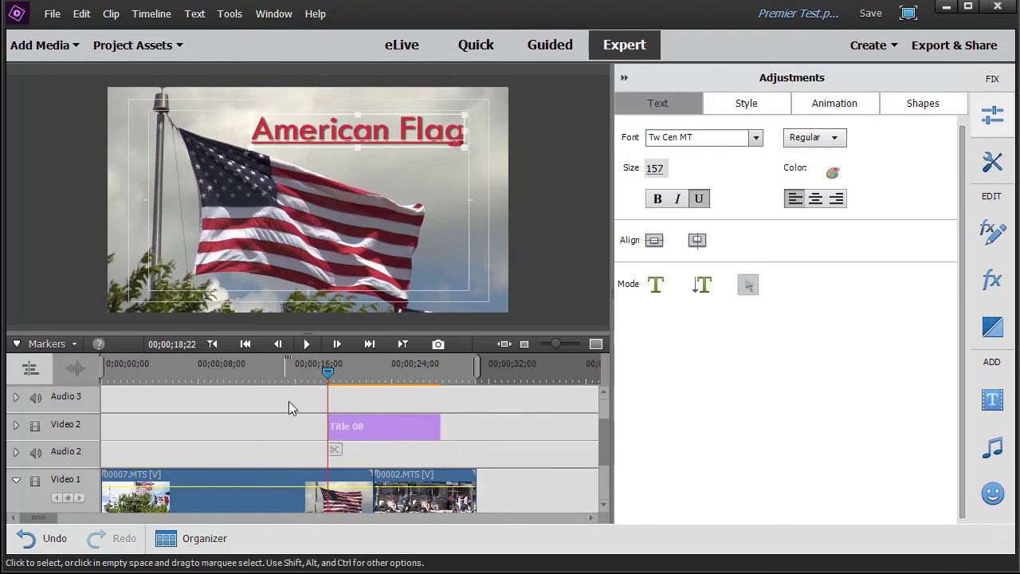